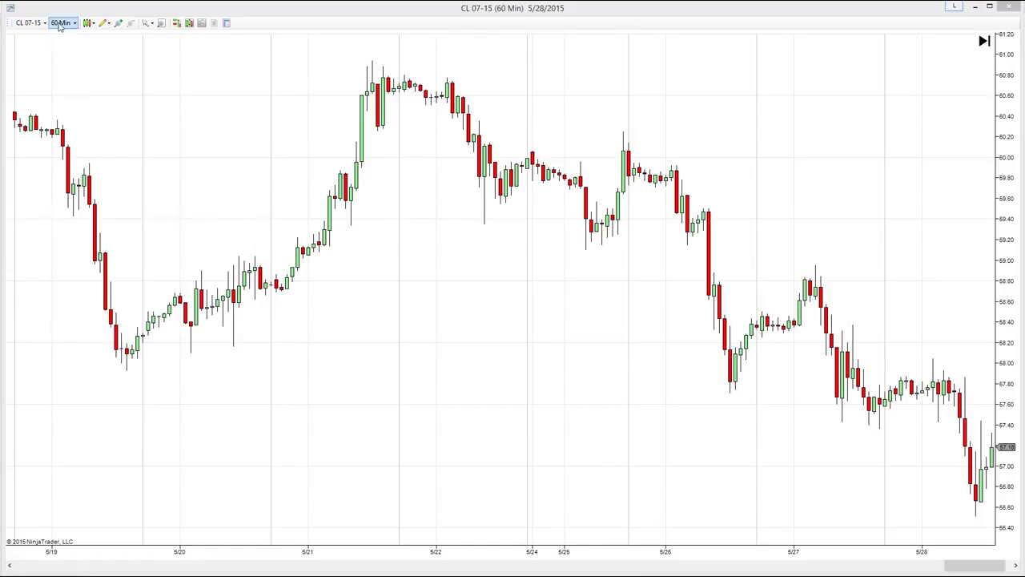
- Return to the plain pointer and shift the chart to span 5/20 through 5/28
click(105, 24)
mouse_move(133, 37)
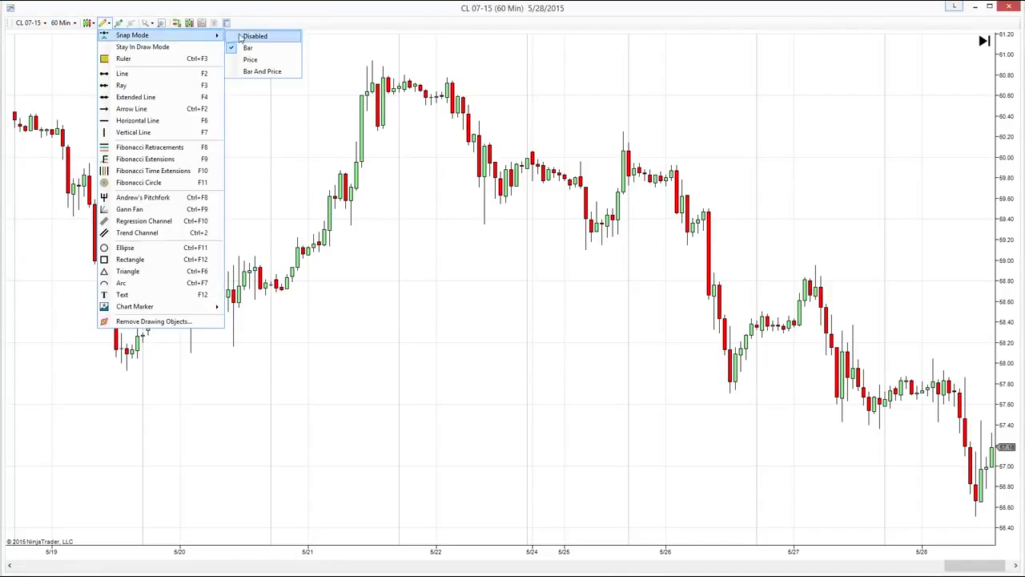
click(240, 37)
click(148, 23)
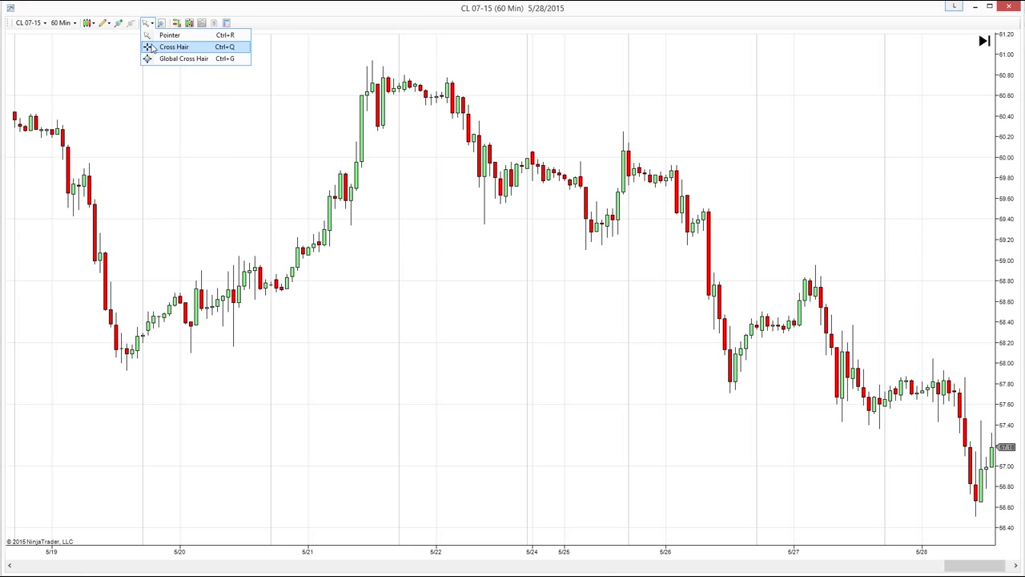
click(161, 35)
drag(212, 435, 161, 354)
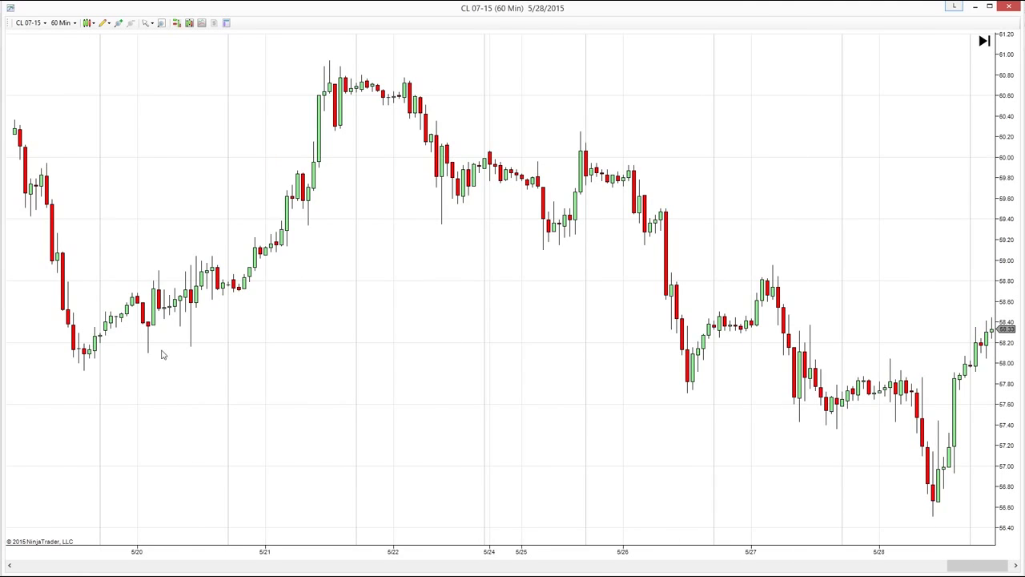
- Compress the hourly bars and frame the chart from early February to late May
scroll(148, 346, up, 1)
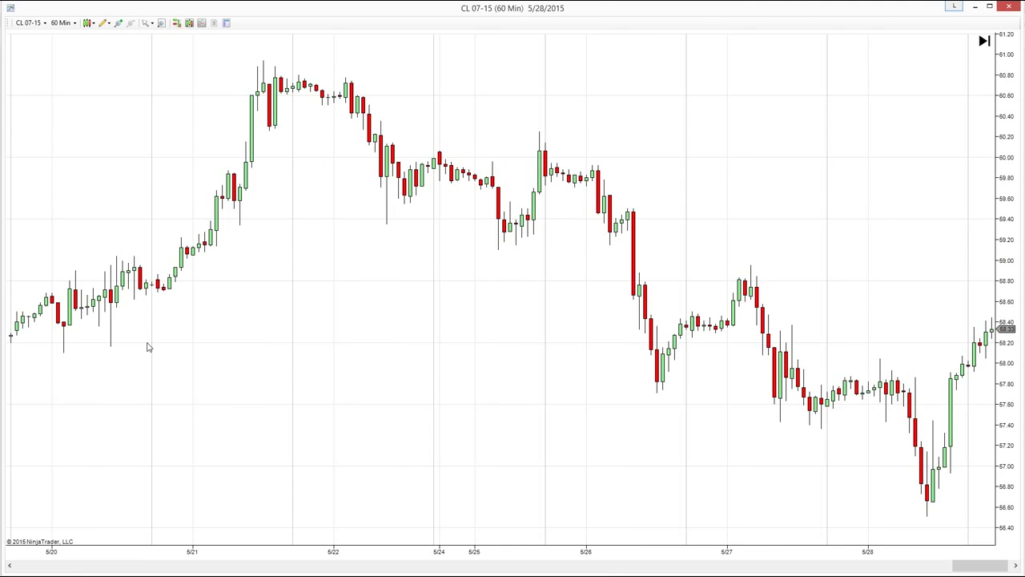
scroll(147, 346, down, 6)
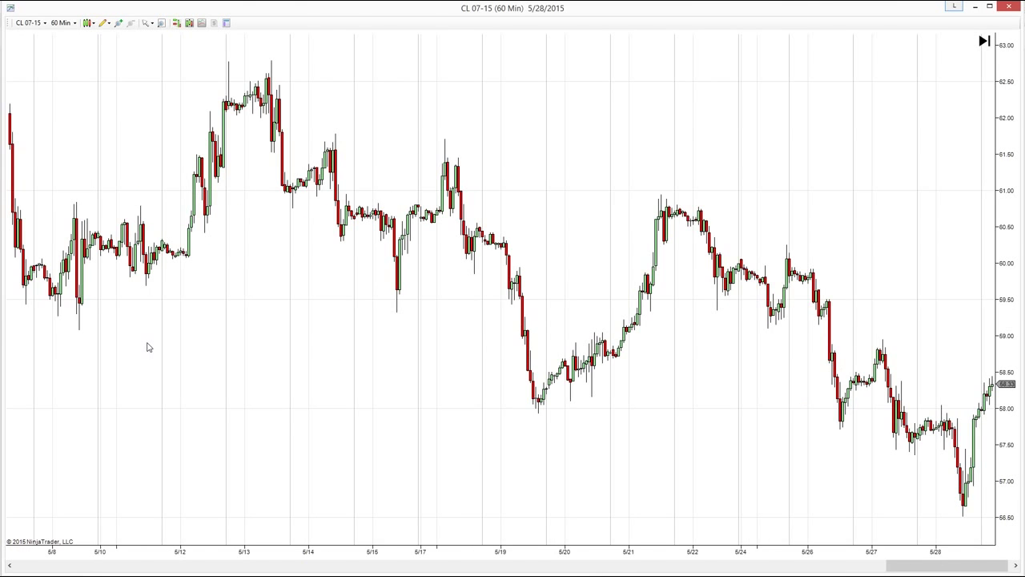
scroll(148, 346, down, 4)
scroll(147, 346, down, 4)
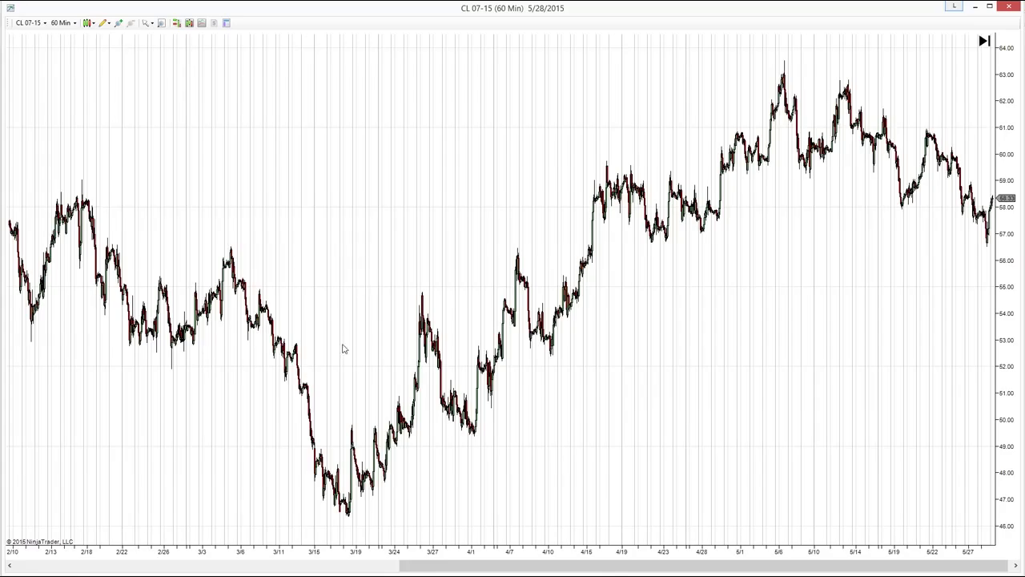
drag(370, 260, 69, 425)
drag(607, 441, 626, 422)
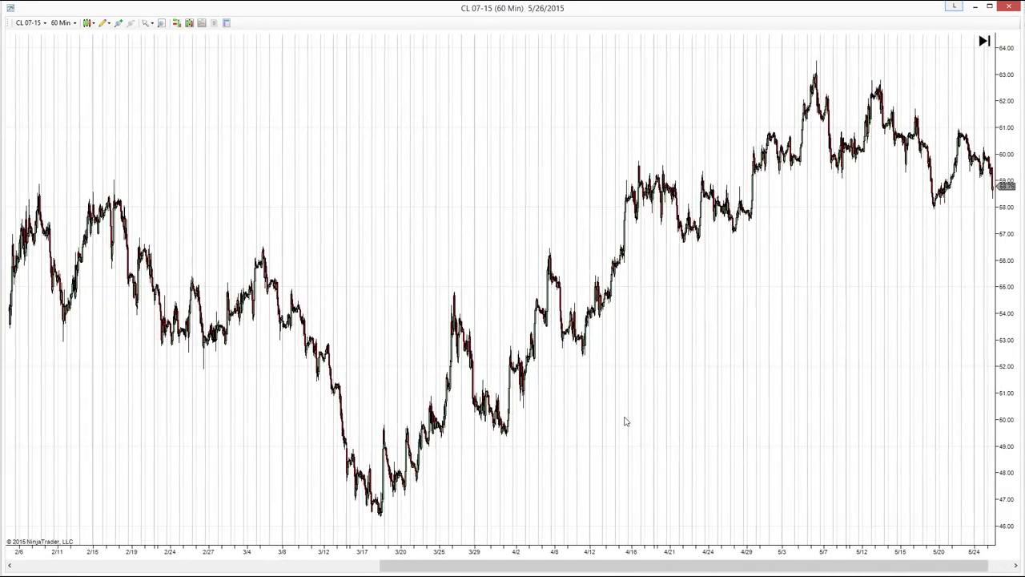
- Draw a Fibonacci retracement from the 46.40 3/17 low to the 63.56 high
click(104, 22)
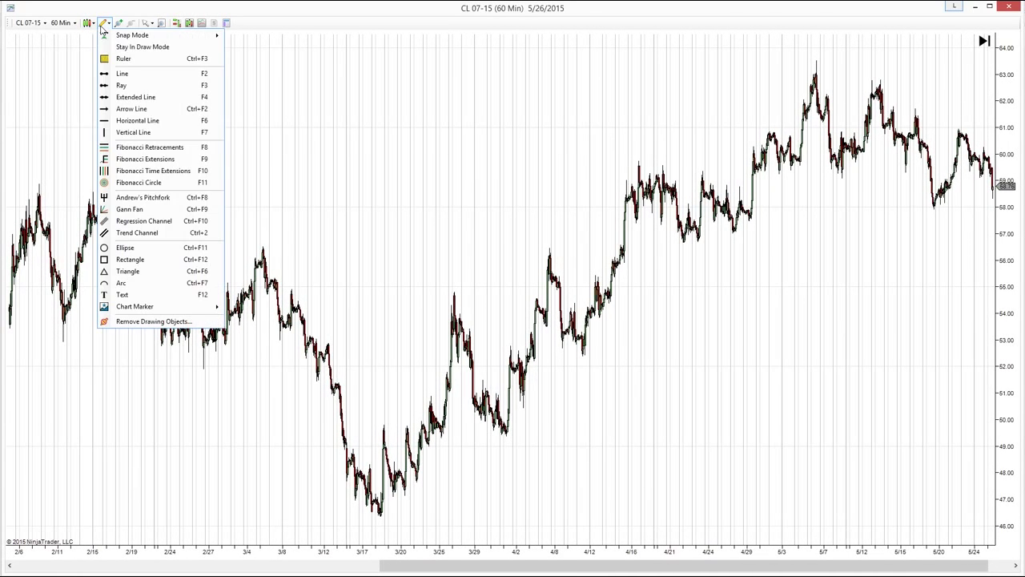
click(127, 150)
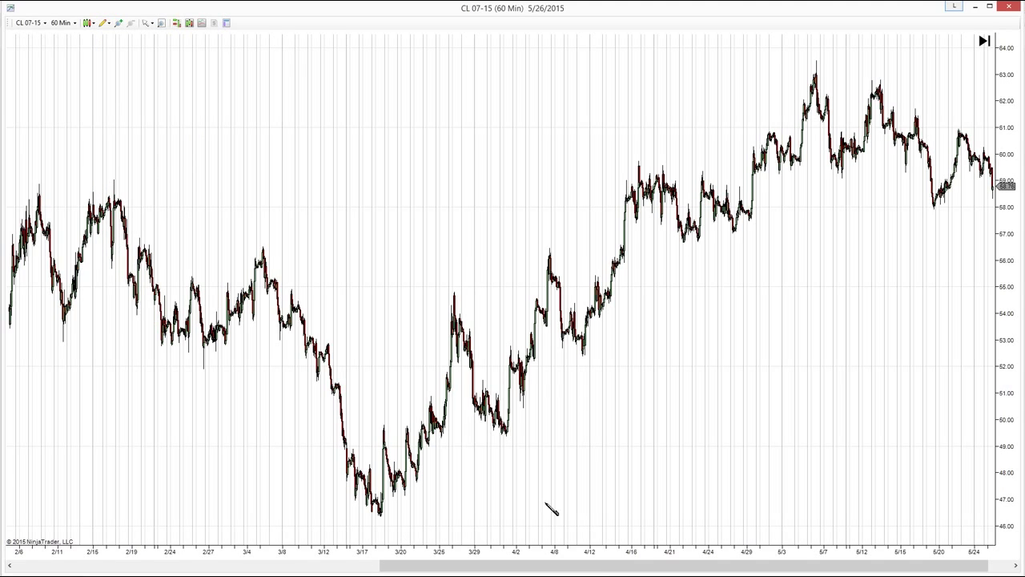
click(381, 513)
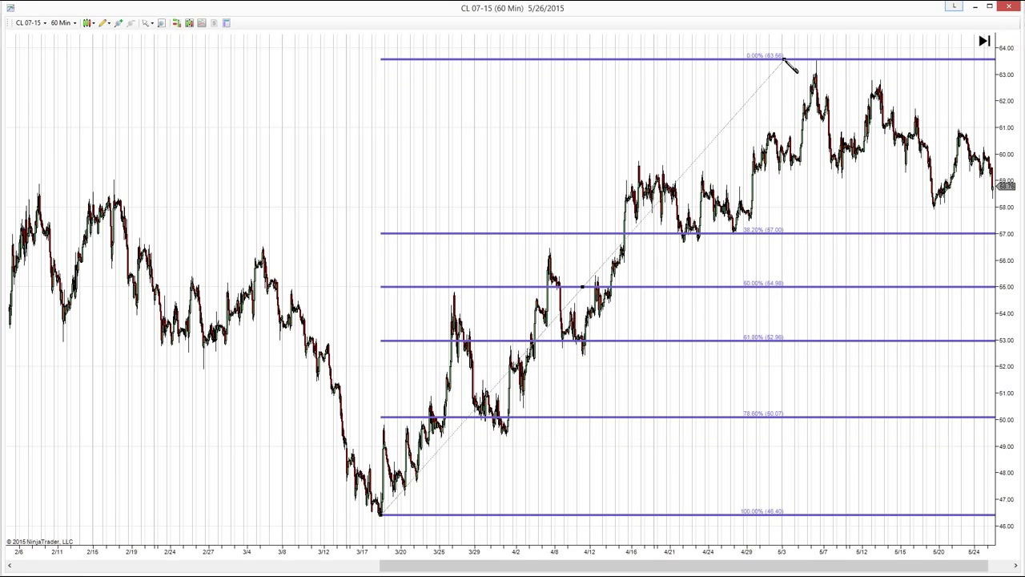
click(784, 60)
drag(288, 183, 426, 246)
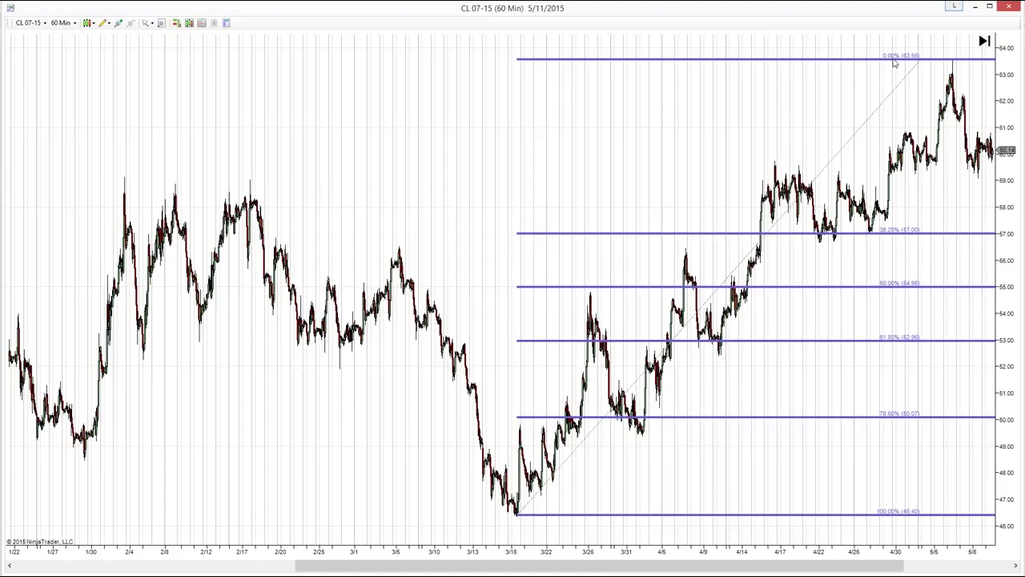
- Draw a Fibonacci from the 3/18 low to the 2/4 high, adding 59.13 and 62.69 levels
click(104, 23)
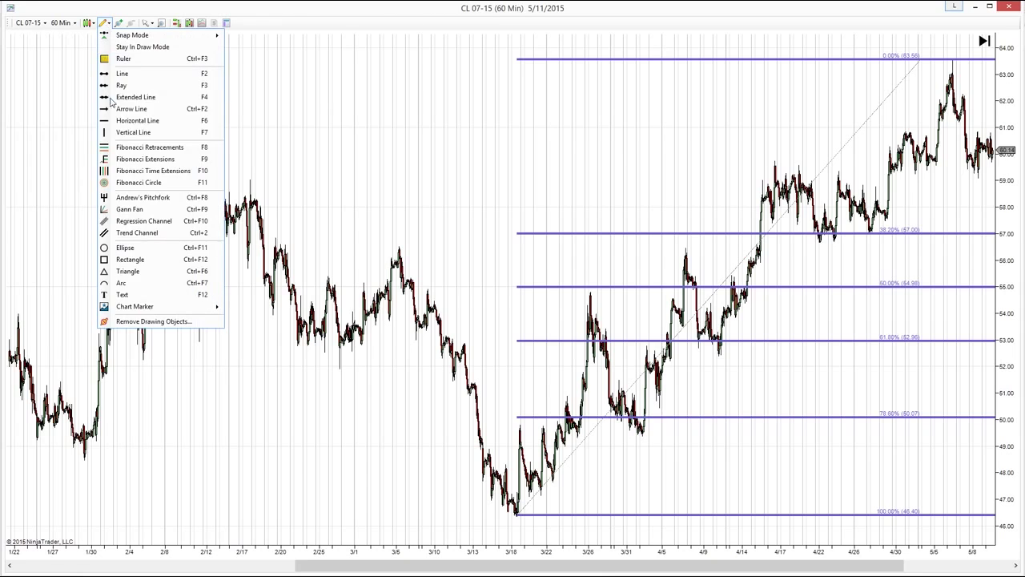
click(152, 171)
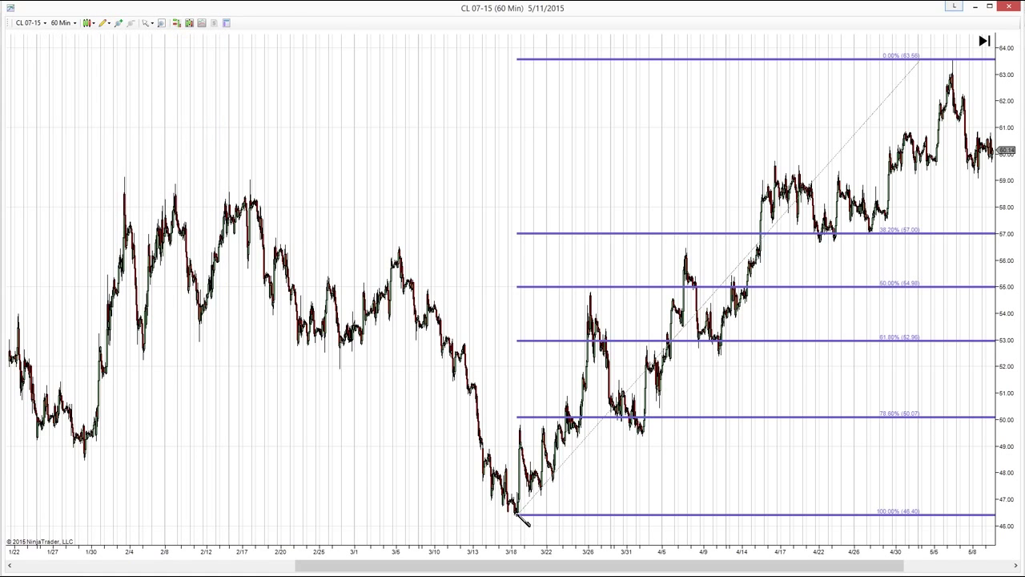
click(515, 511)
click(125, 176)
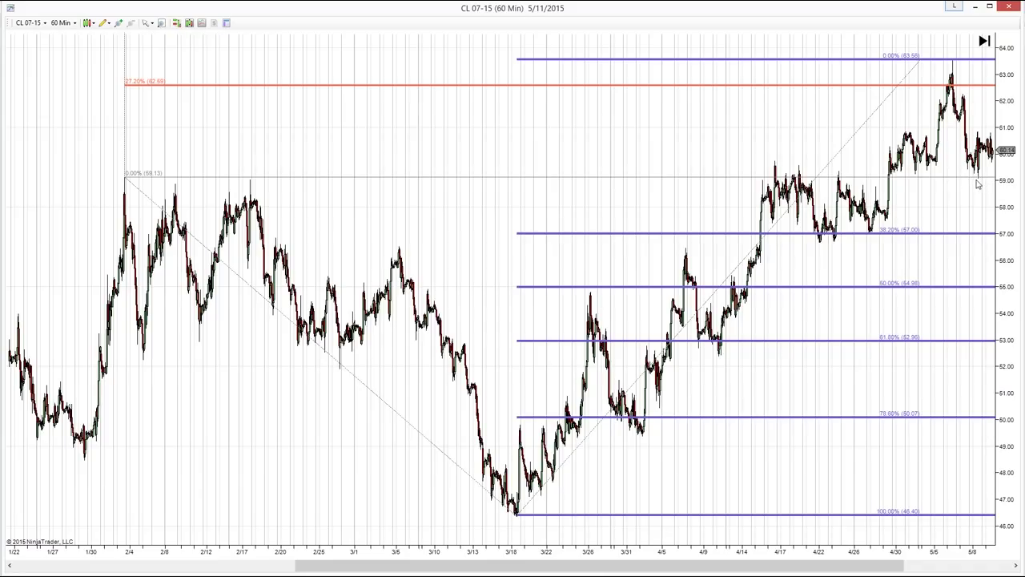
- Draw a short cyan line at the early-May 59.10 low, then scroll forward to 5/19
click(105, 22)
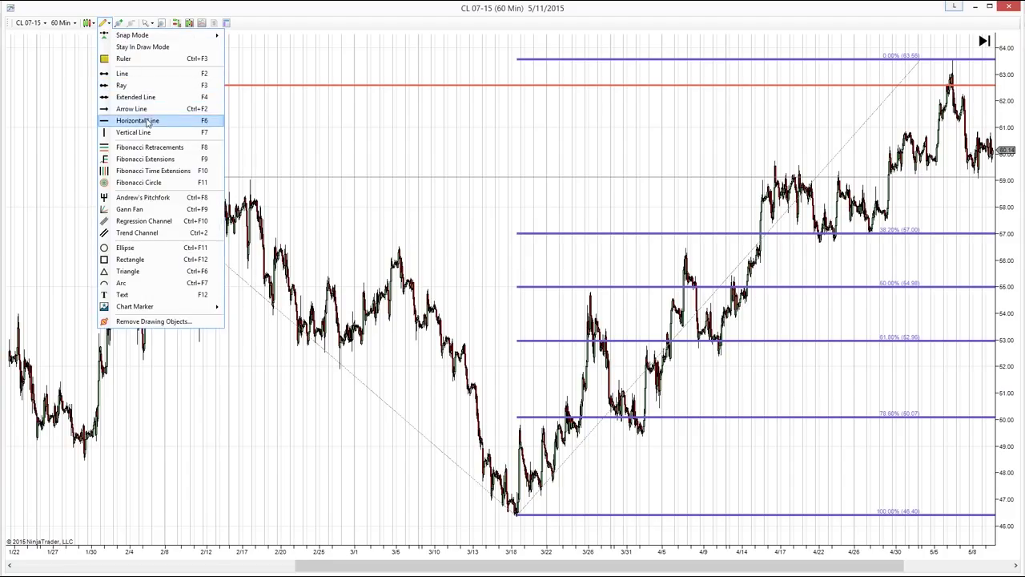
click(143, 73)
click(970, 177)
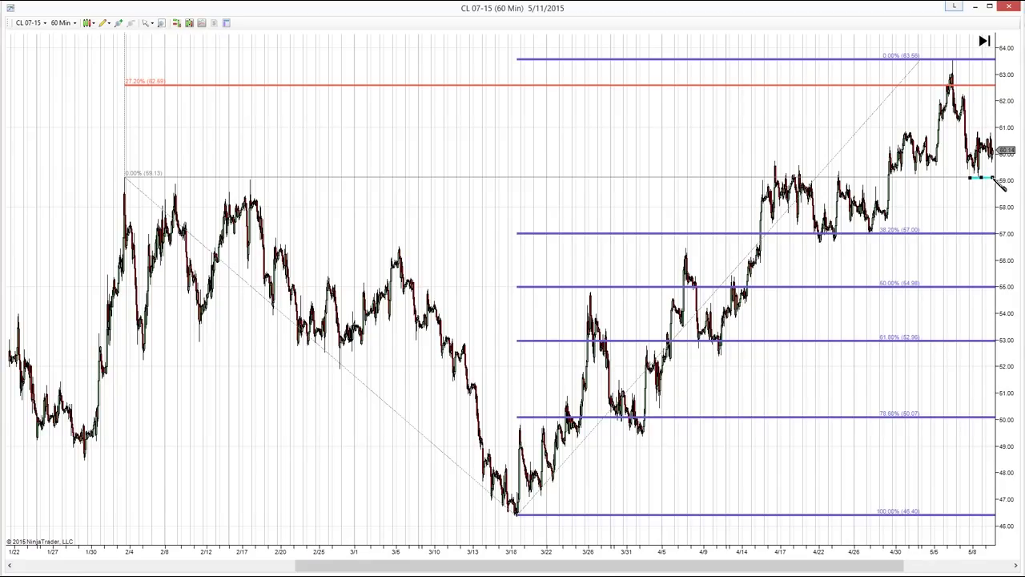
click(994, 178)
click(1015, 566)
drag(1015, 566, 1015, 566)
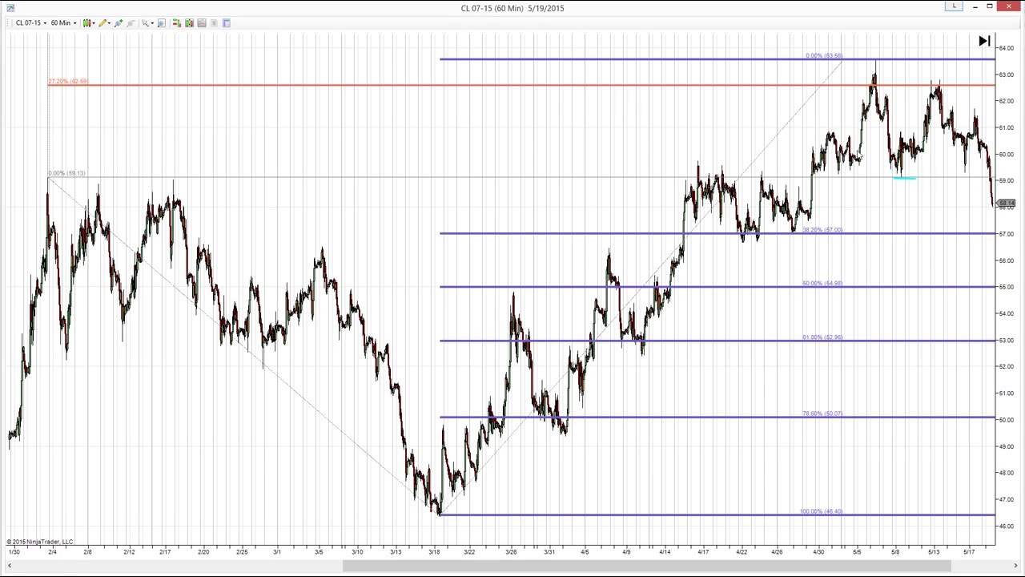
- Draw a red Fibonacci extension from the 5/13 peak to the cyan-line low, down to 49.59
click(104, 23)
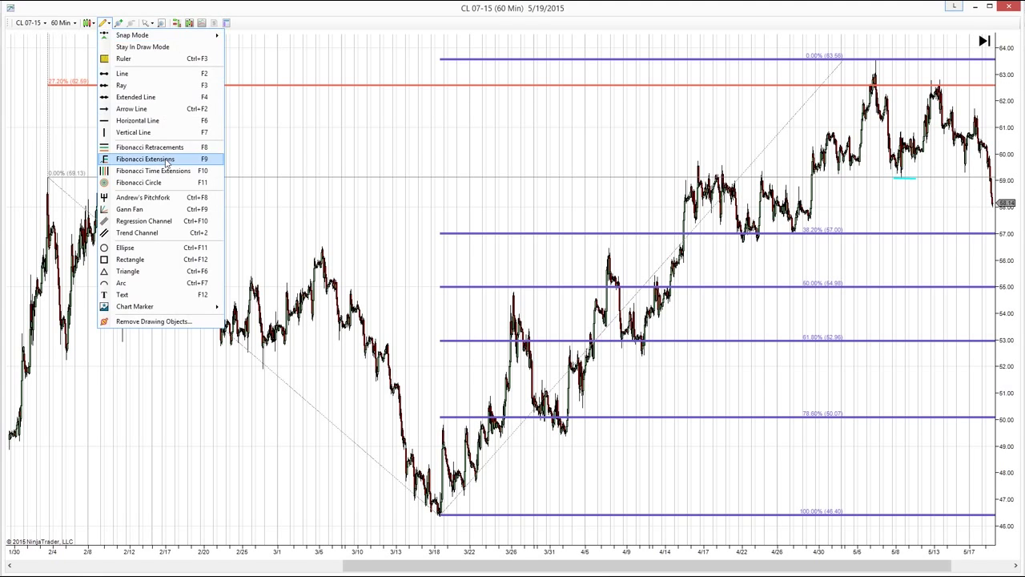
click(165, 160)
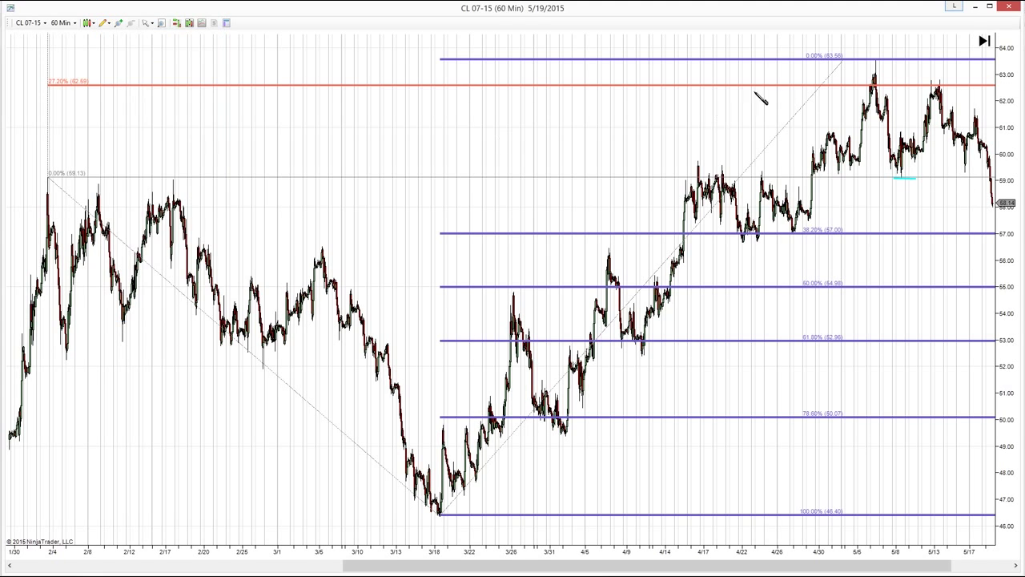
click(934, 80)
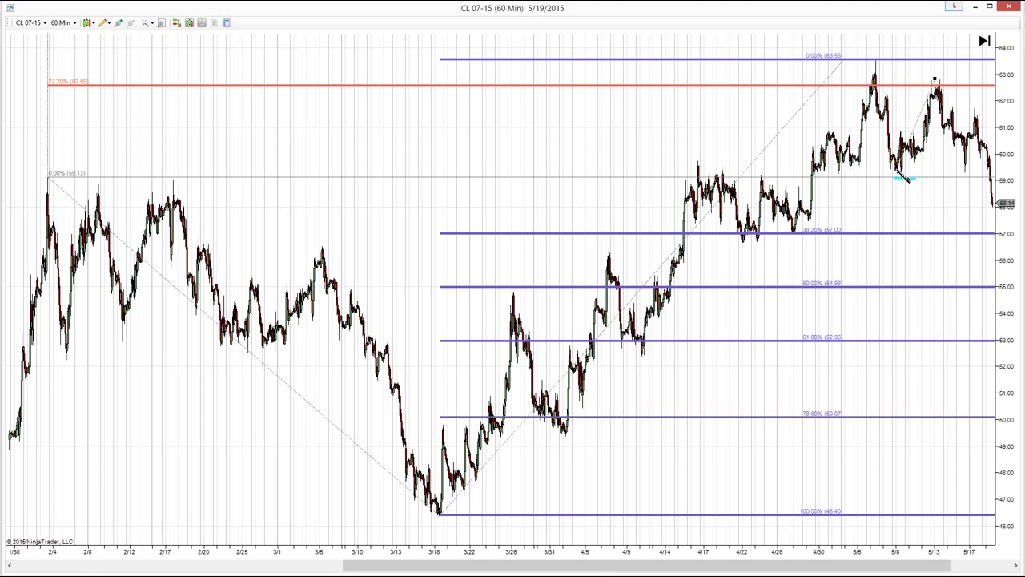
click(902, 177)
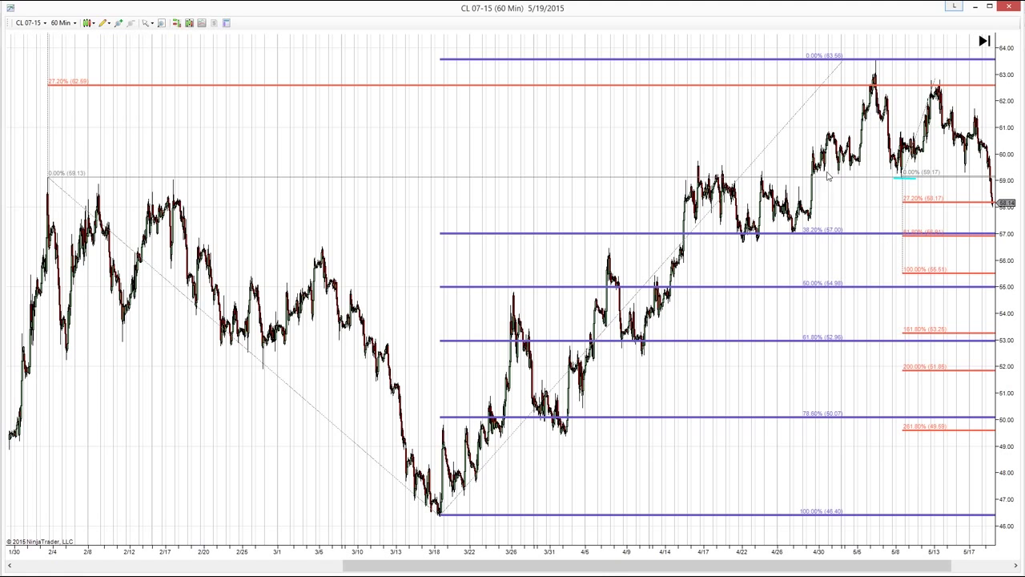
- Step the chart forward through 5/21 and 5/26 until it reaches 5/29/2015
click(1016, 565)
click(1015, 565)
click(1015, 565)
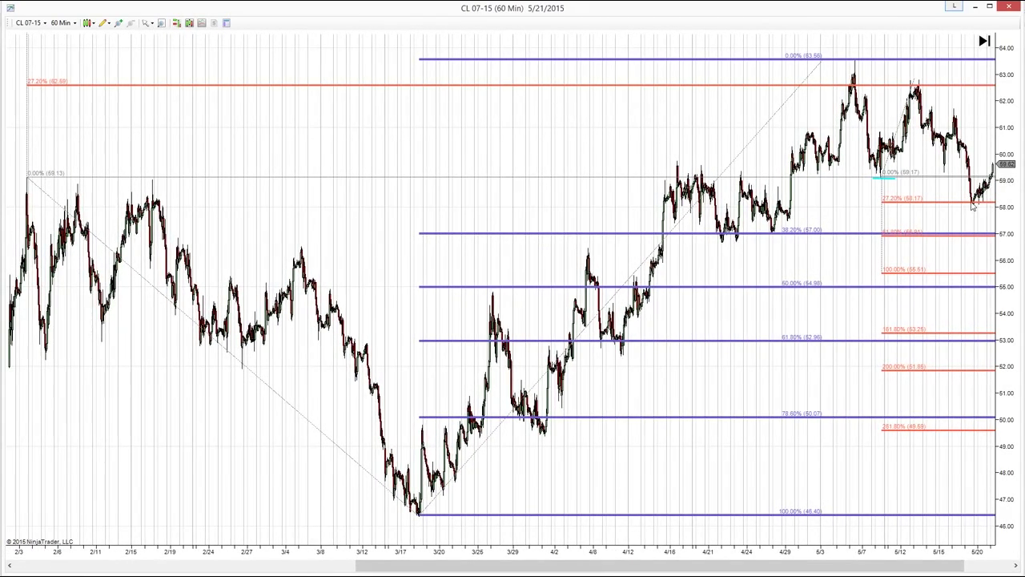
click(1016, 565)
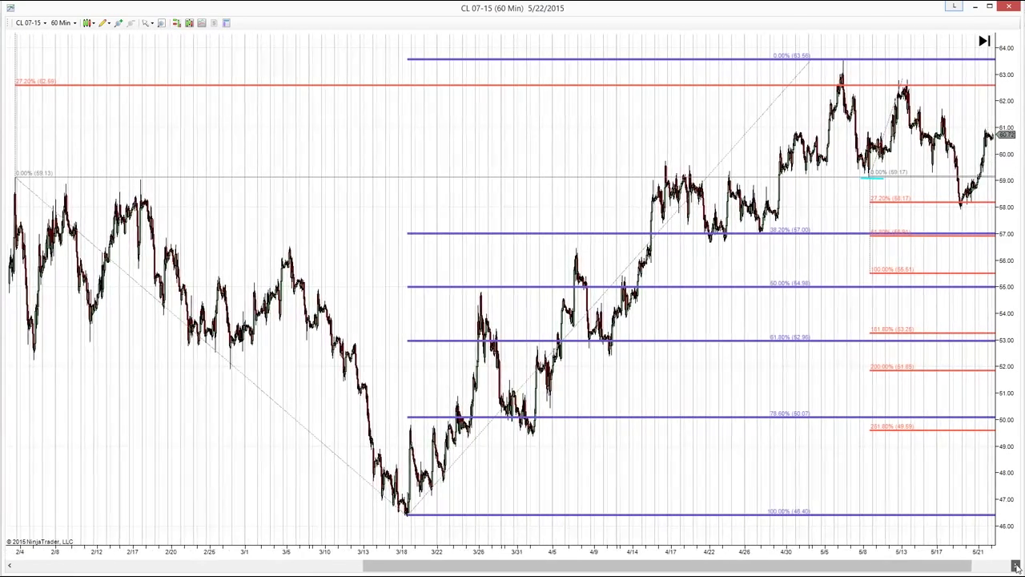
click(1016, 565)
click(1015, 565)
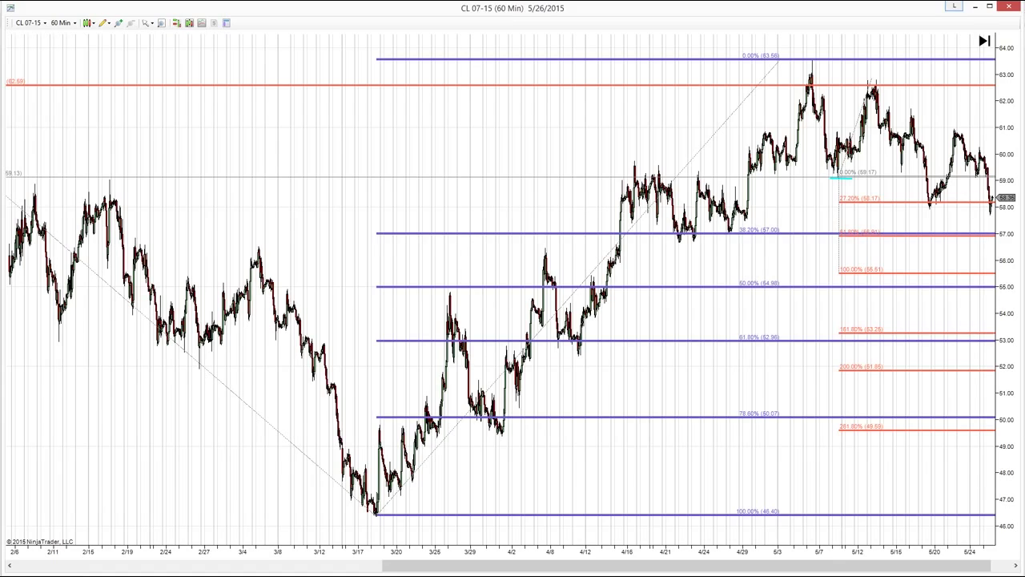
click(1015, 566)
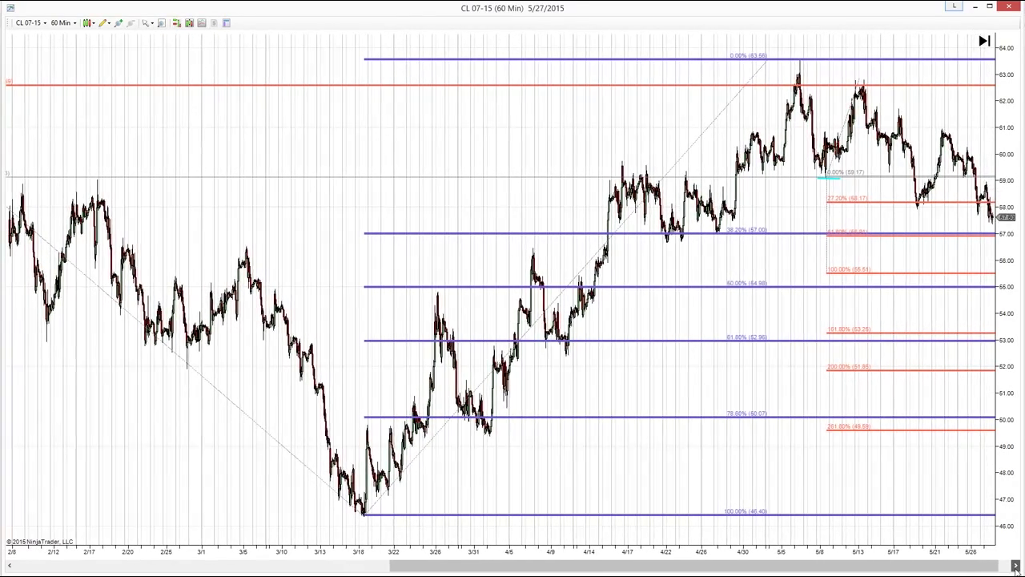
click(1015, 566)
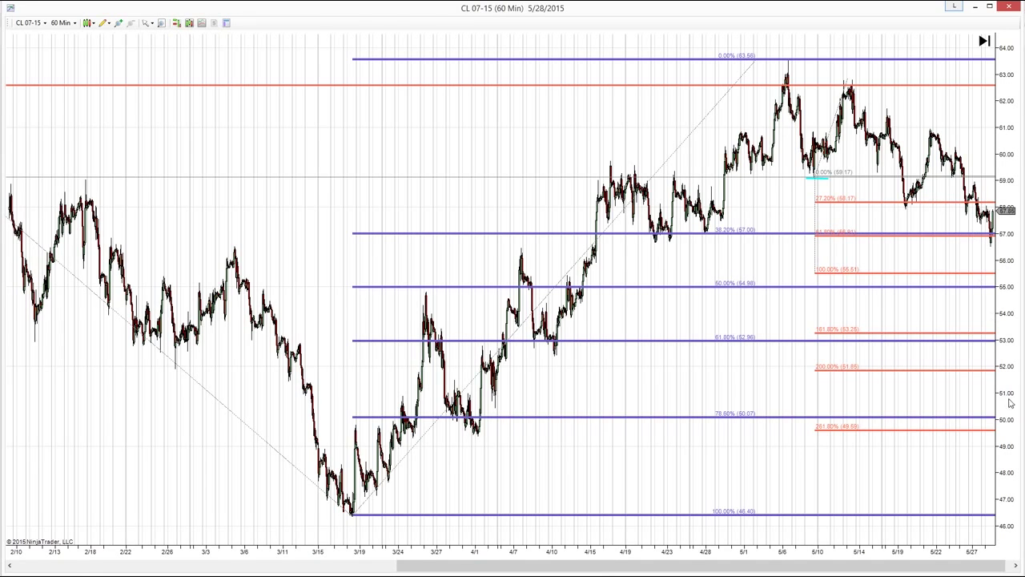
click(1015, 566)
drag(1016, 565, 1015, 565)
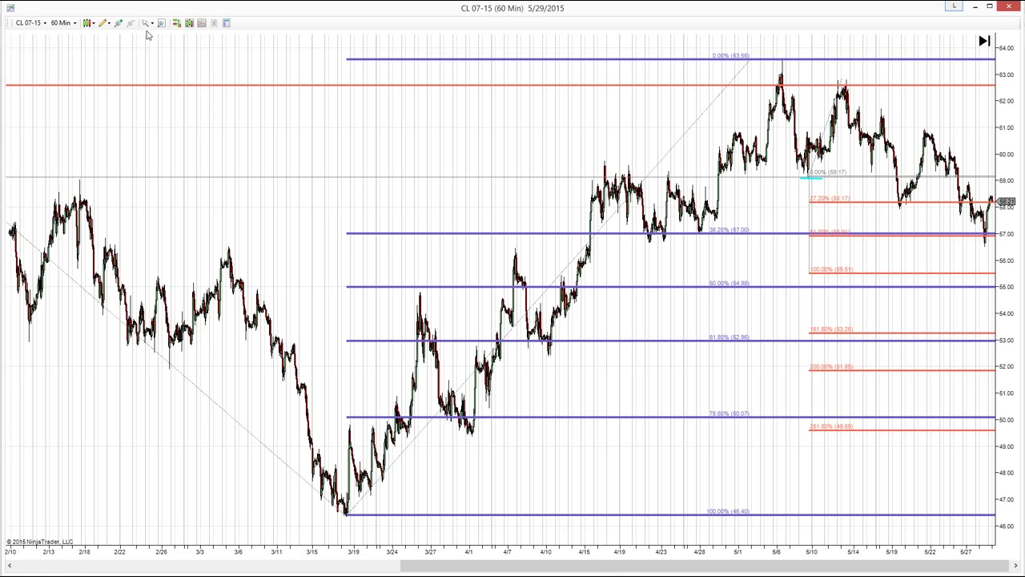
- Draw a Fibonacci extension through the 4/1 low and the 5/6 high
click(105, 23)
click(143, 159)
click(474, 433)
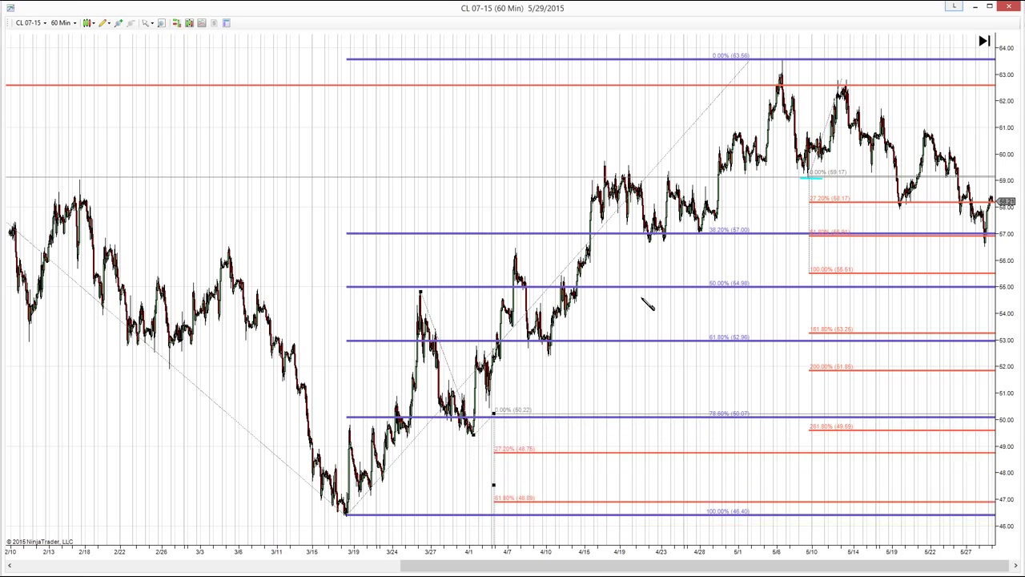
click(781, 60)
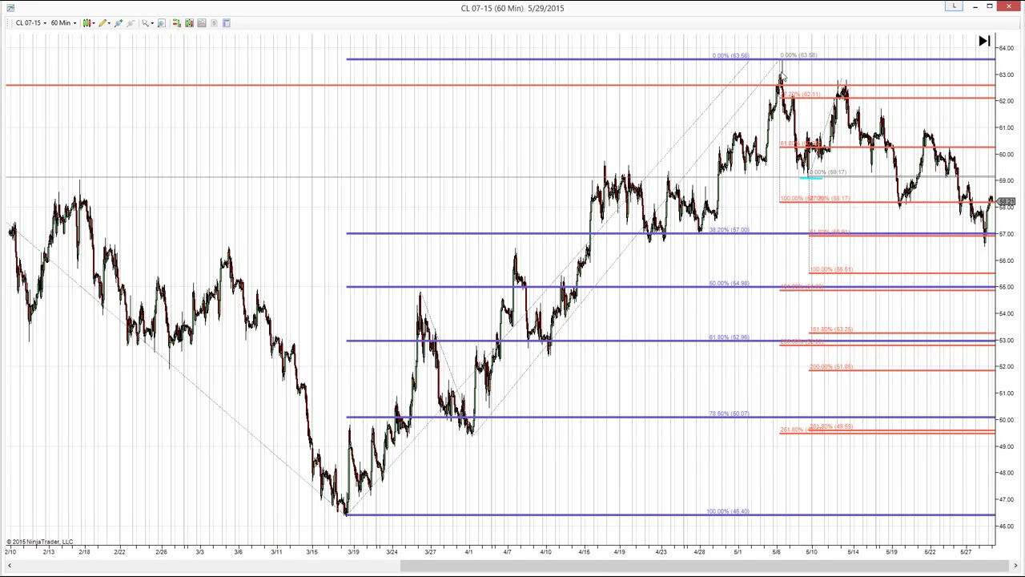
- Apply the Ext-Proj template to the extension so its levels turn green
right_click(776, 74)
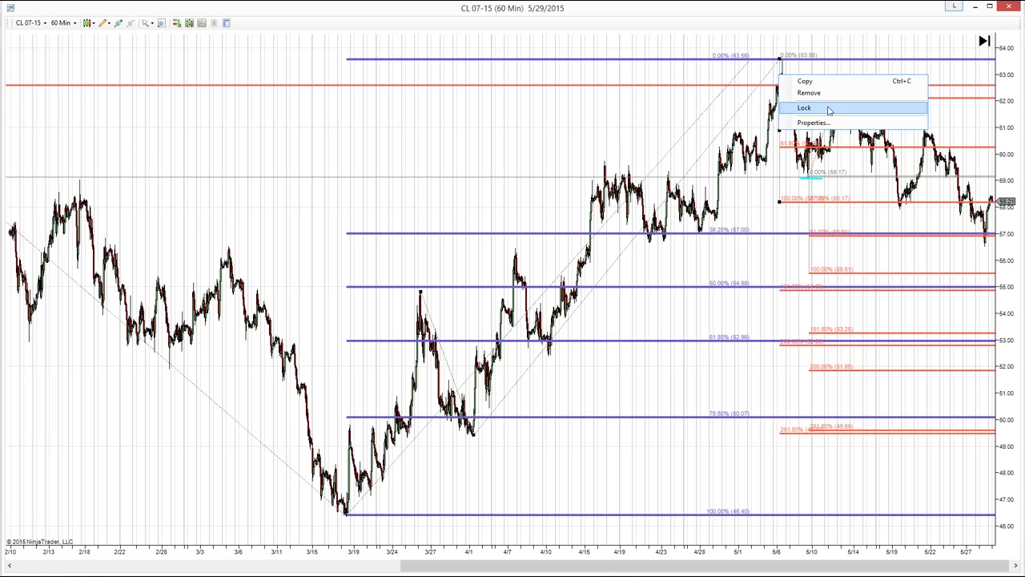
click(773, 172)
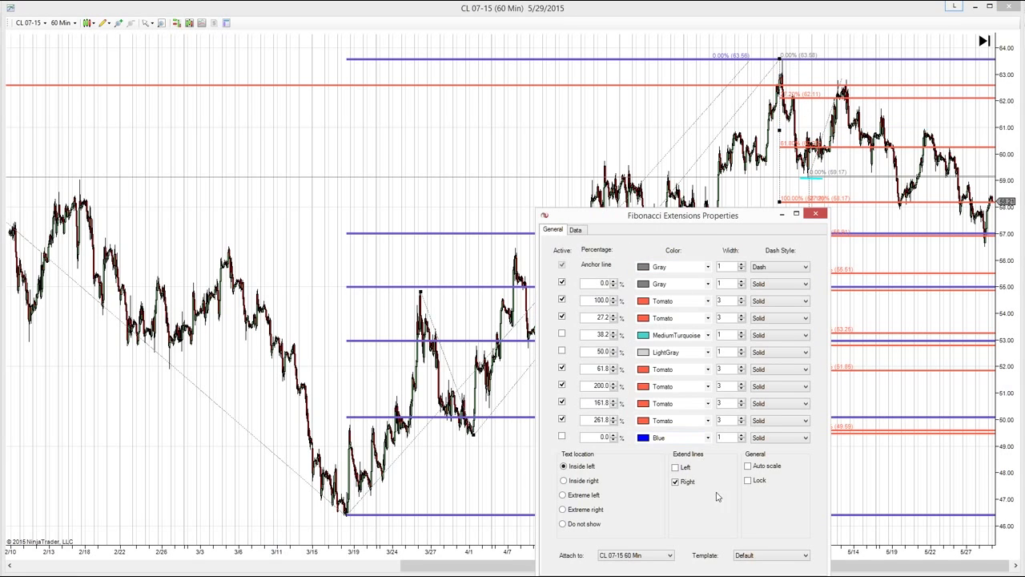
click(752, 557)
click(746, 571)
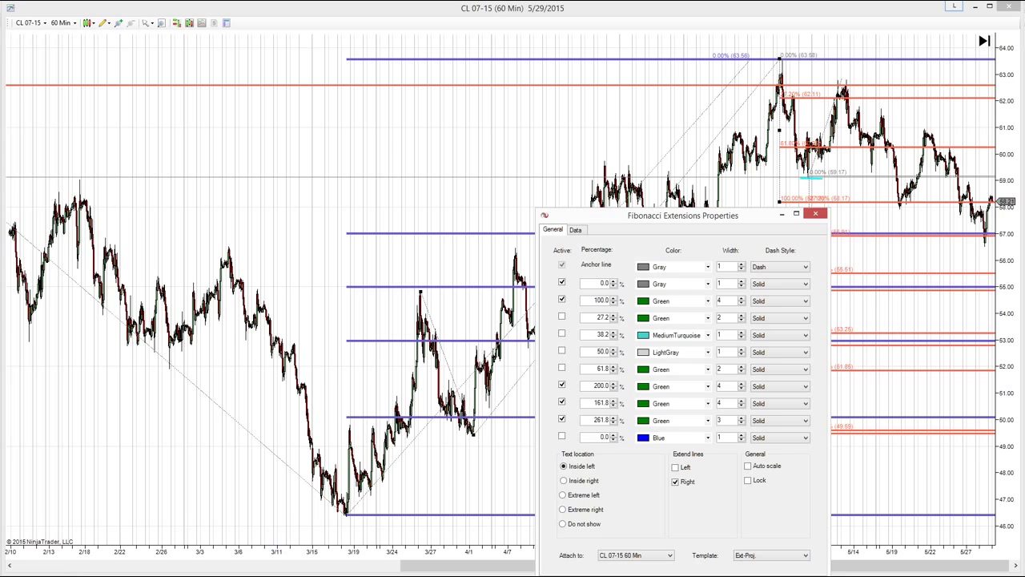
key(Return)
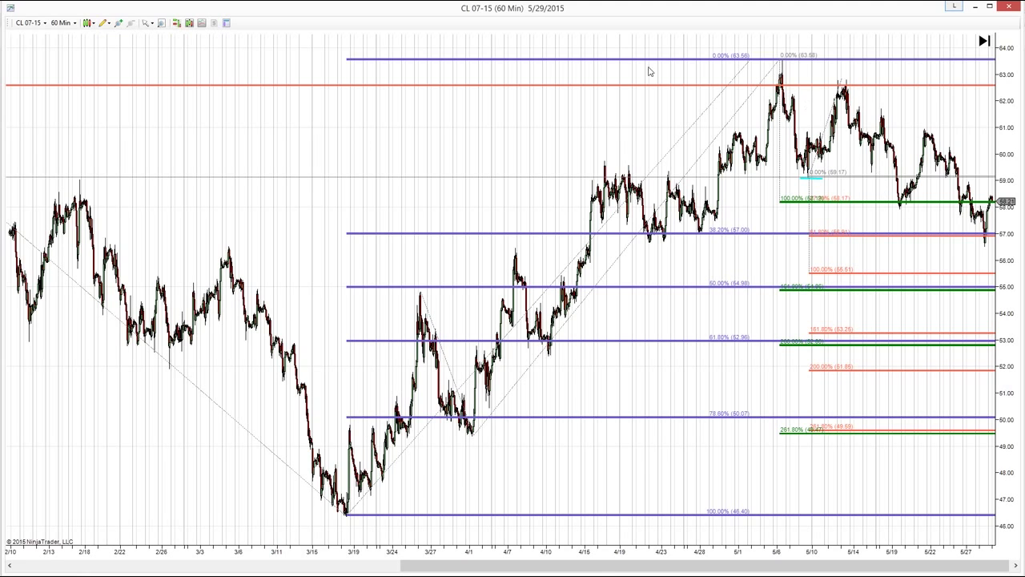
- Draw another Fibonacci extension from the 5/6 high to the 59.17 low
click(109, 24)
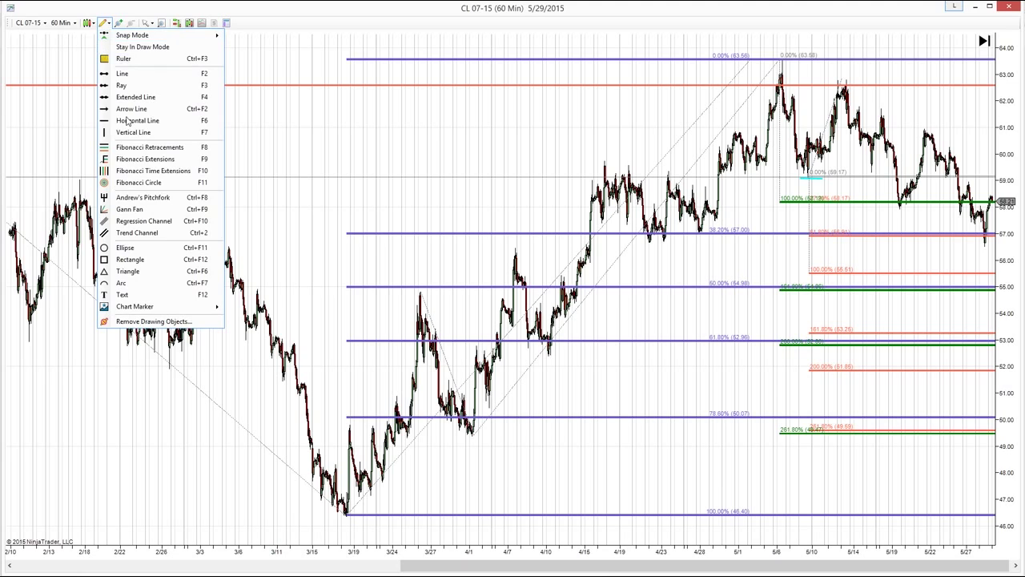
click(132, 159)
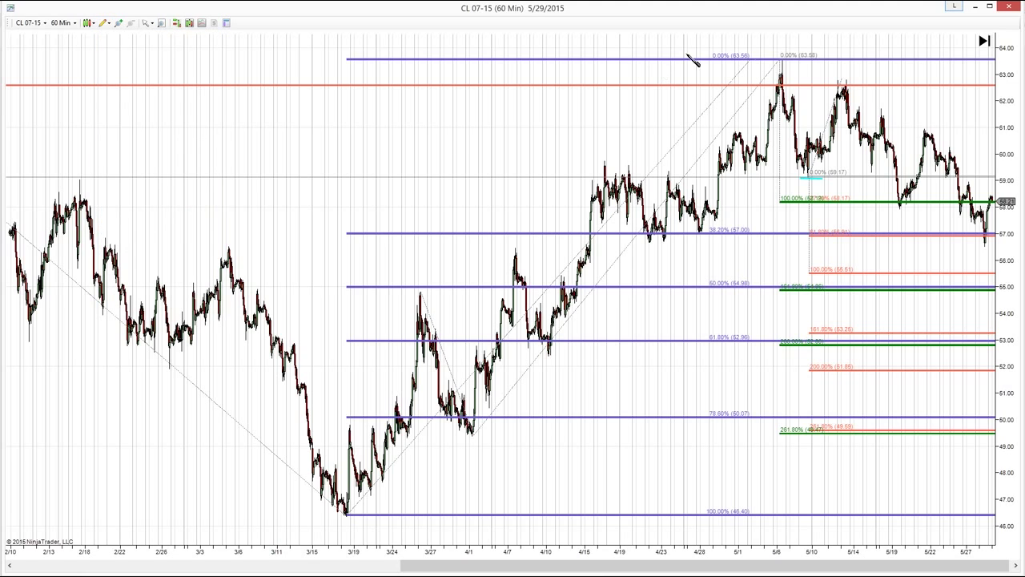
click(785, 60)
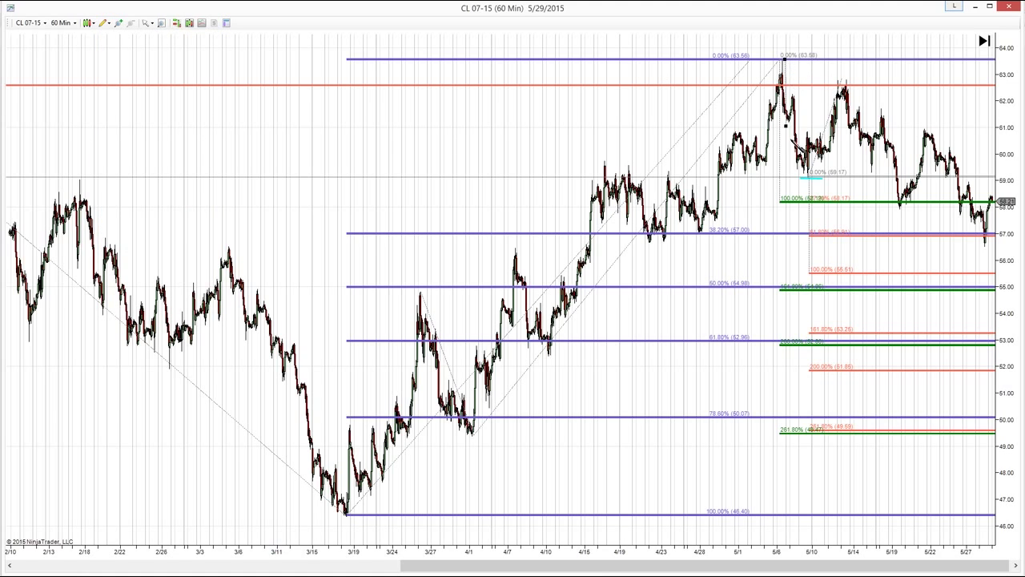
click(813, 175)
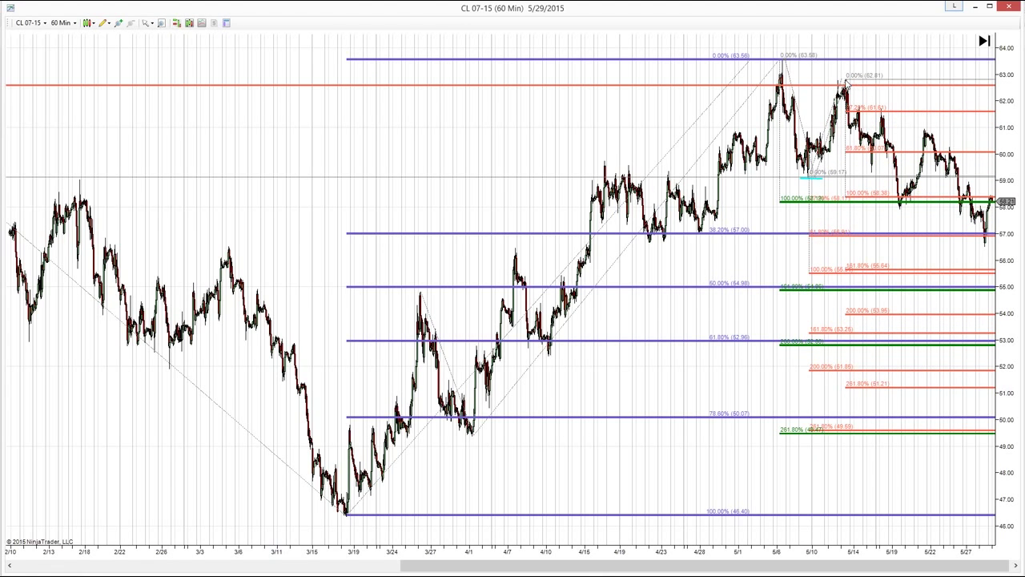
- Apply the Ext-Proj template, giving green levels at 58.38, 55.64, 53.96 and 51.21
right_click(845, 102)
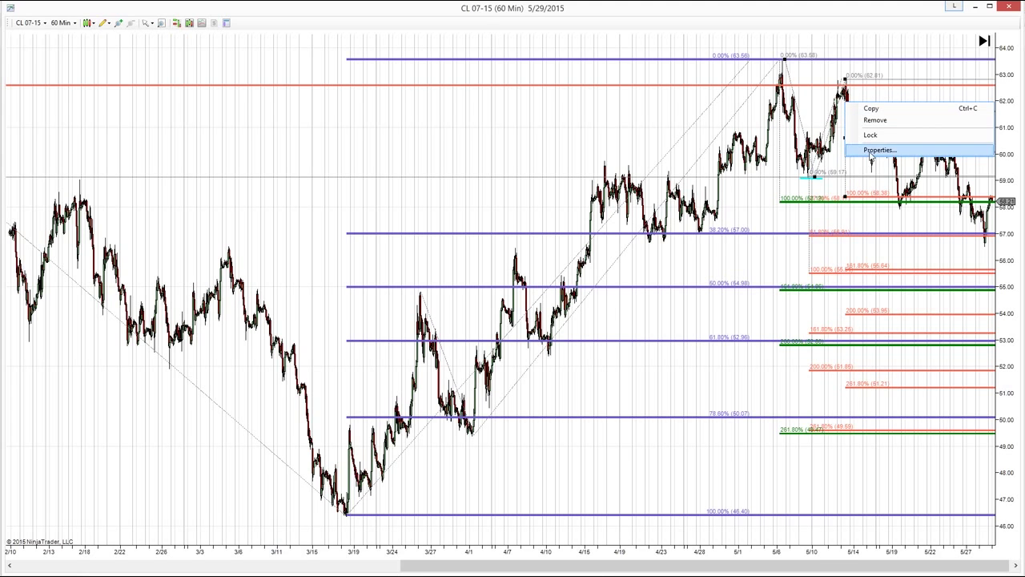
click(875, 150)
click(771, 554)
click(761, 570)
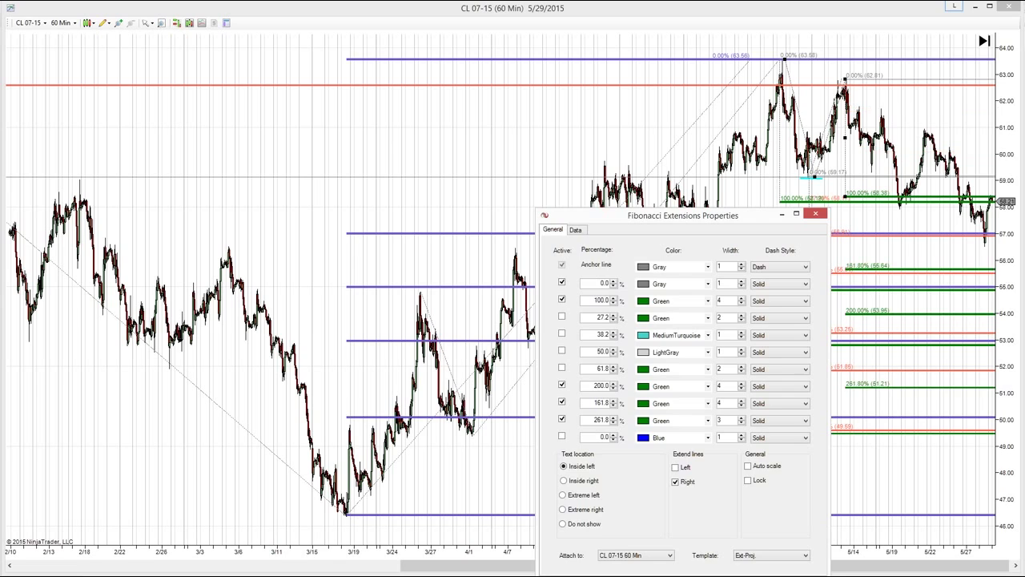
key(Return)
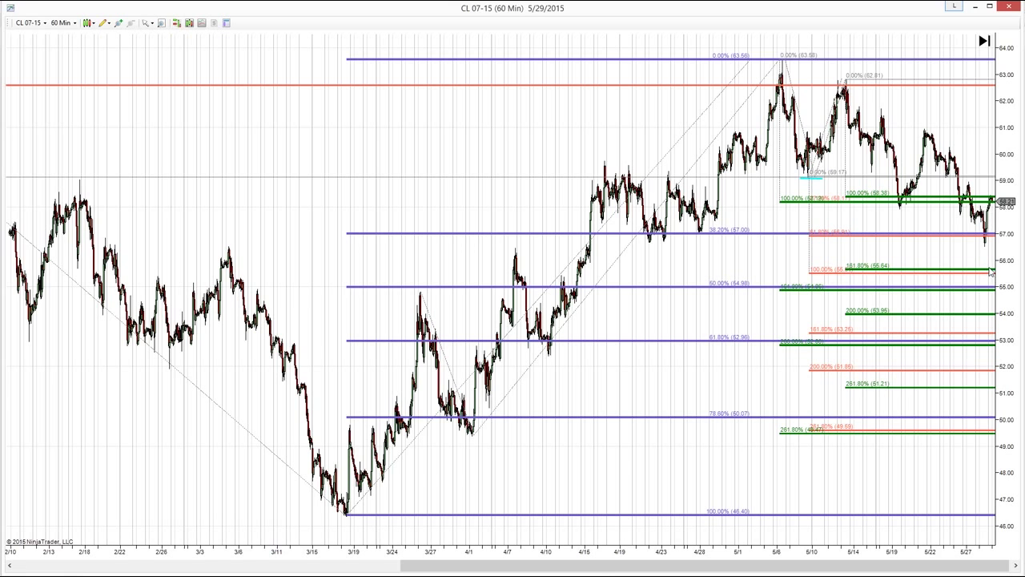
- Advance to the latest bars through 5/29 with blank space dated out to 6/7
click(1014, 565)
click(1015, 565)
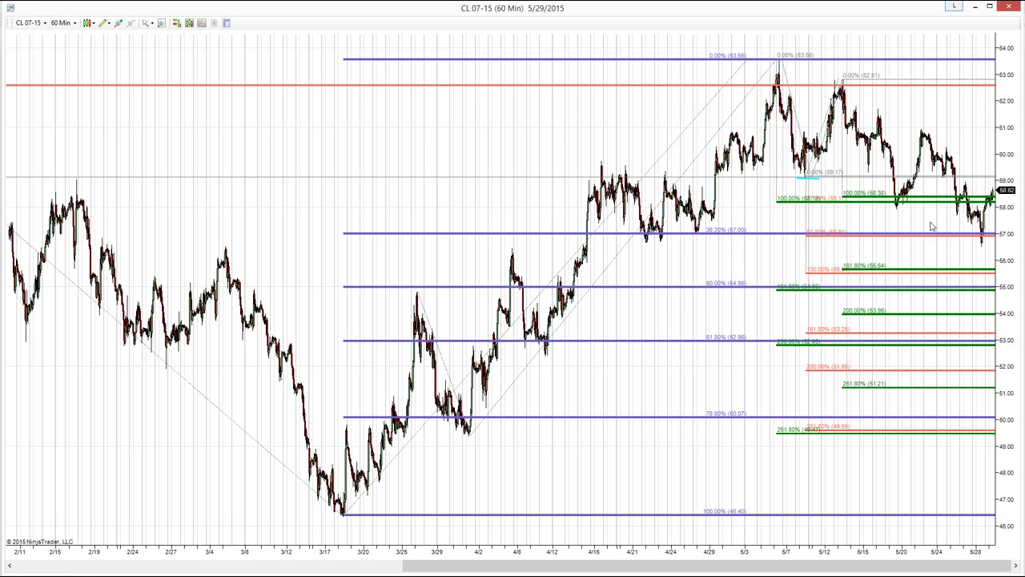
scroll(932, 226, down, 5)
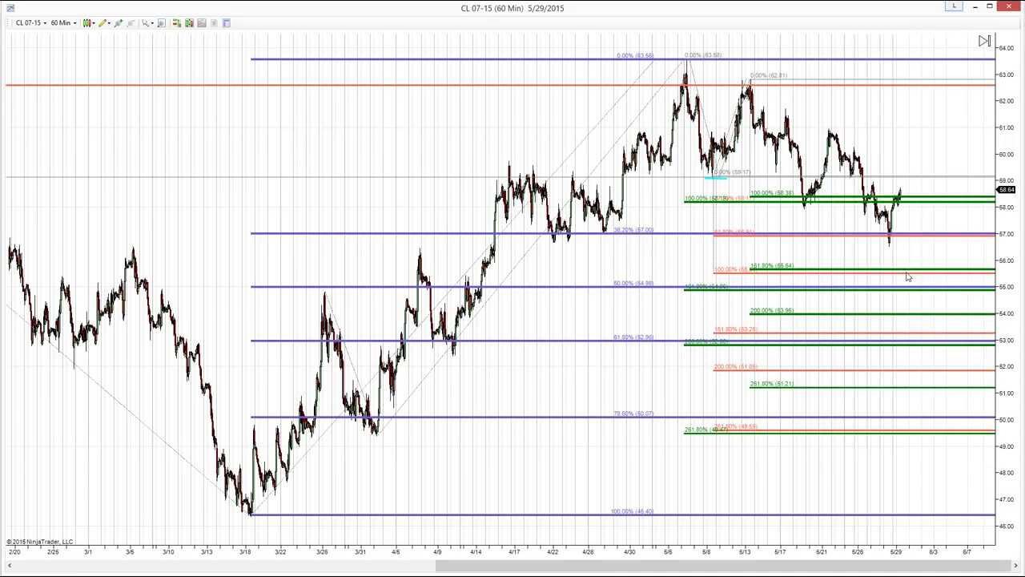
- Draw a Fibonacci extension from the swing low to the swing high, projected from the 5/28 low at 56.53
click(104, 23)
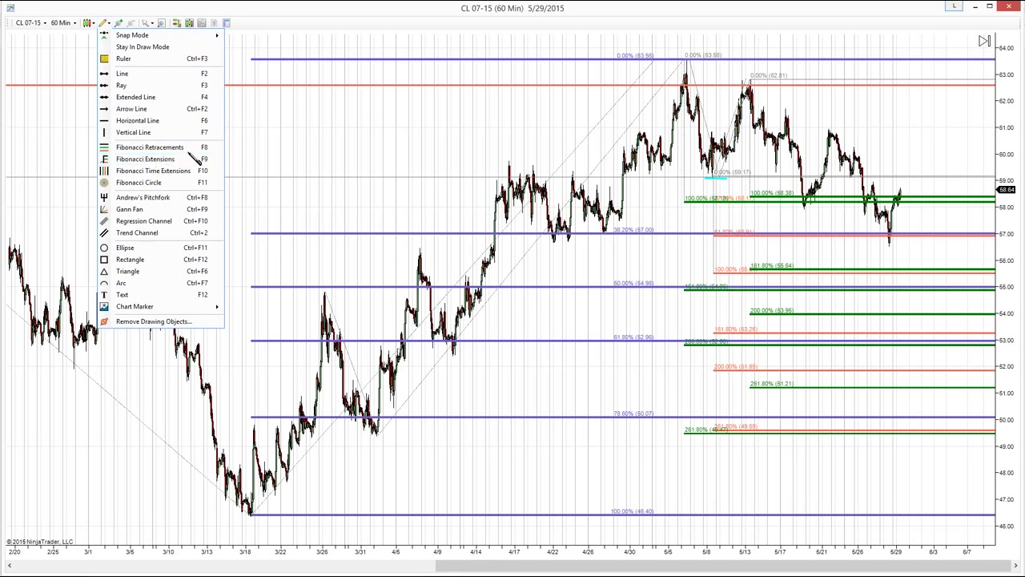
click(153, 170)
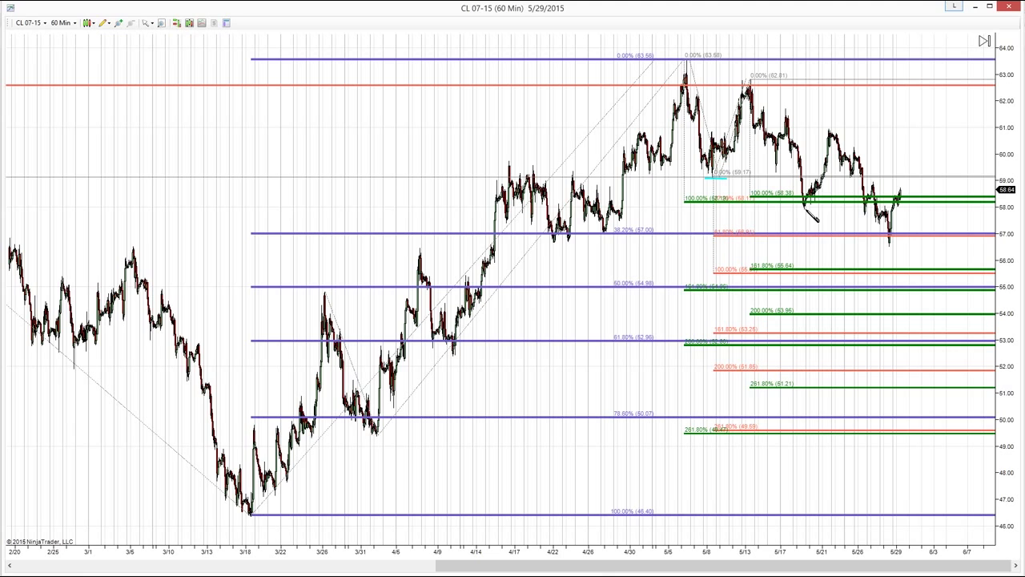
click(806, 207)
click(830, 128)
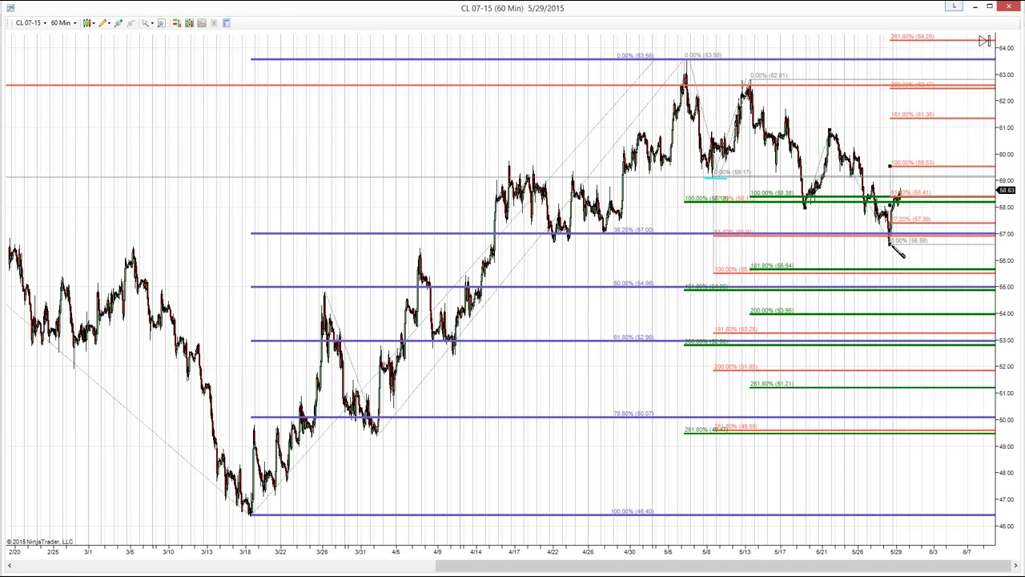
click(901, 254)
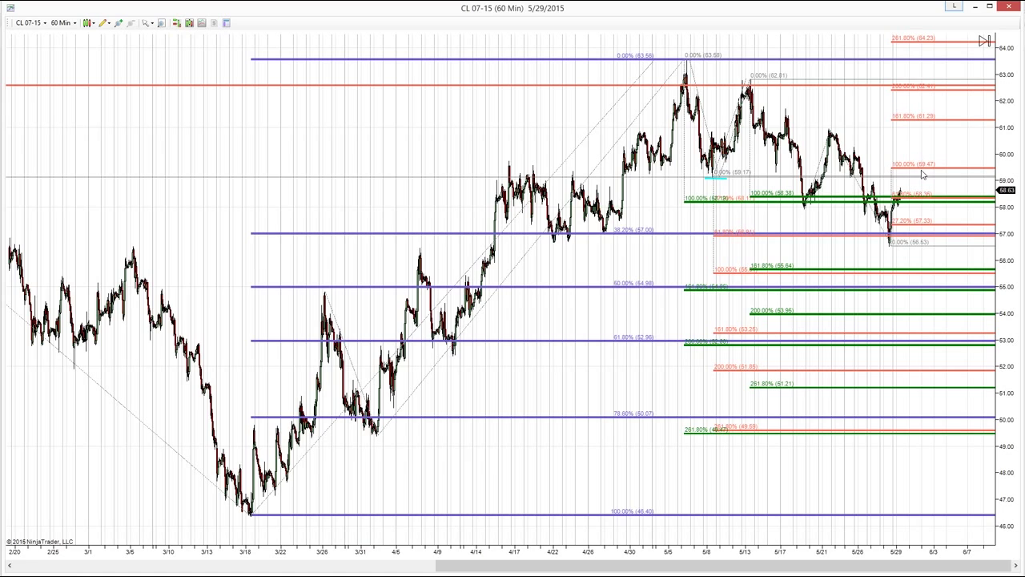